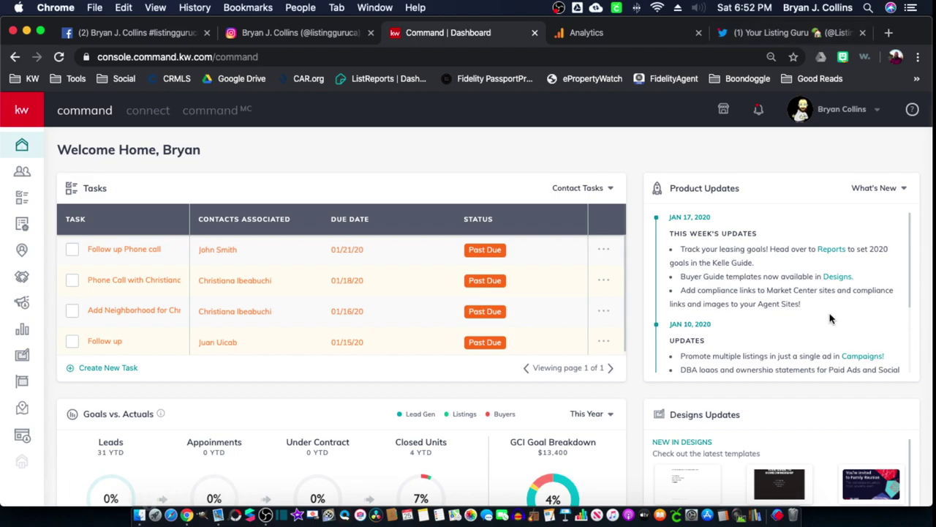
# Open the account settings and go to the Marketing Profile under Connect Settings.
pyautogui.click(877, 112)
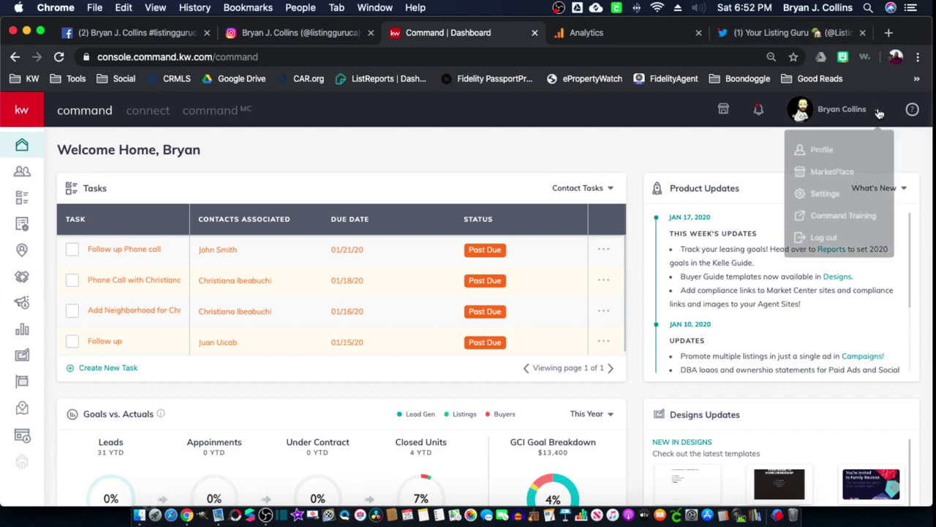
pyautogui.click(824, 195)
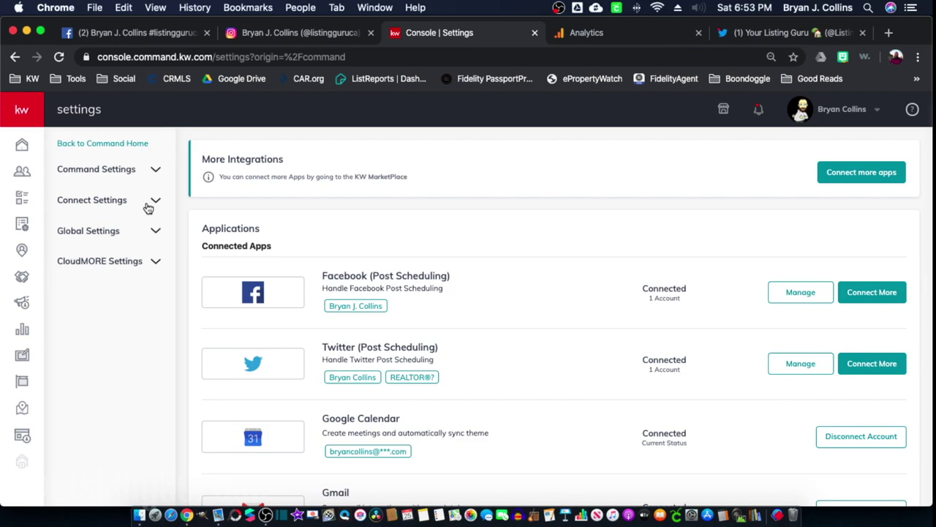
pyautogui.click(156, 202)
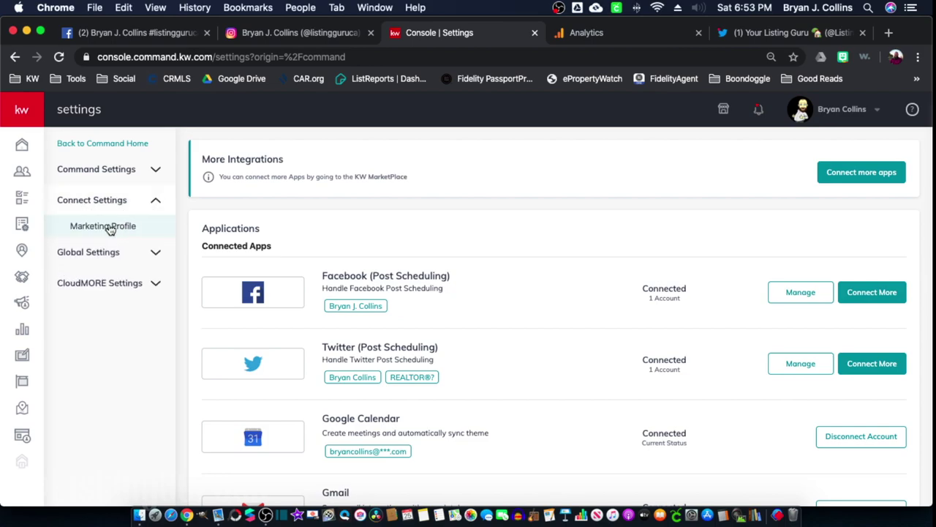
pyautogui.click(108, 227)
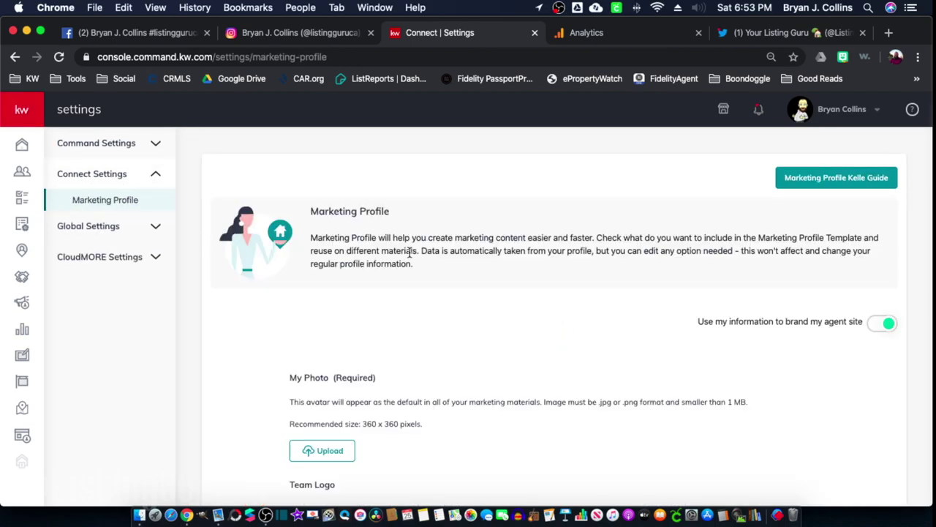
# Review the marketing profile's photo, logo, personal details, brokerage and compliance sections down to the Social fields.
pyautogui.scroll(-5, 492, 298)
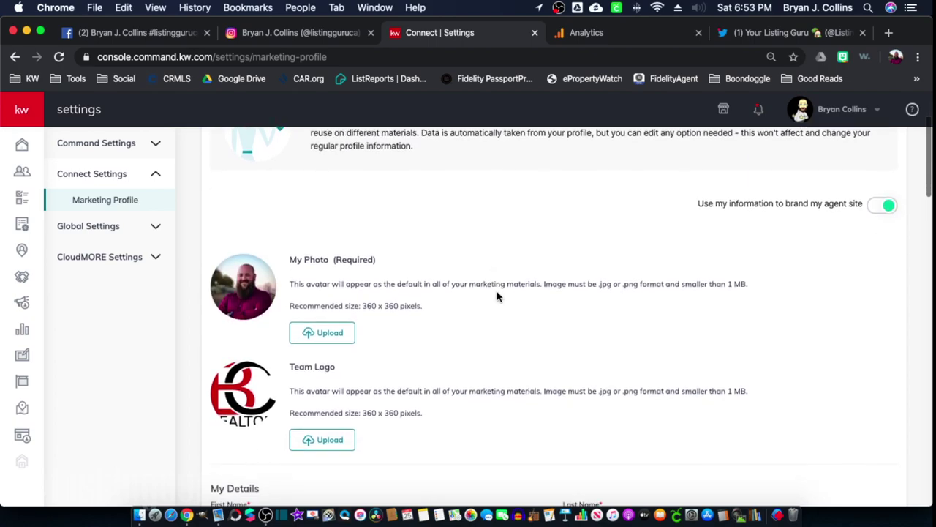
pyautogui.scroll(-3, 497, 294)
pyautogui.scroll(-2, 537, 344)
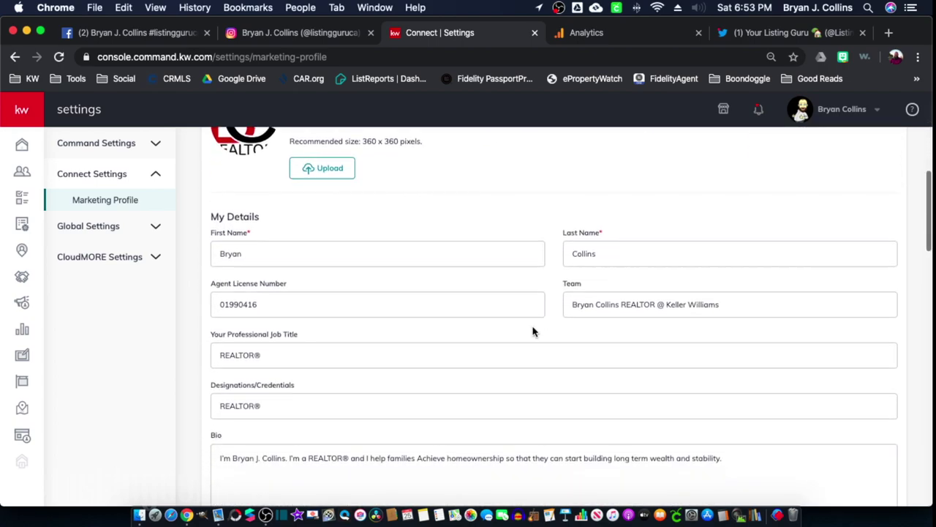
pyautogui.scroll(-4, 554, 362)
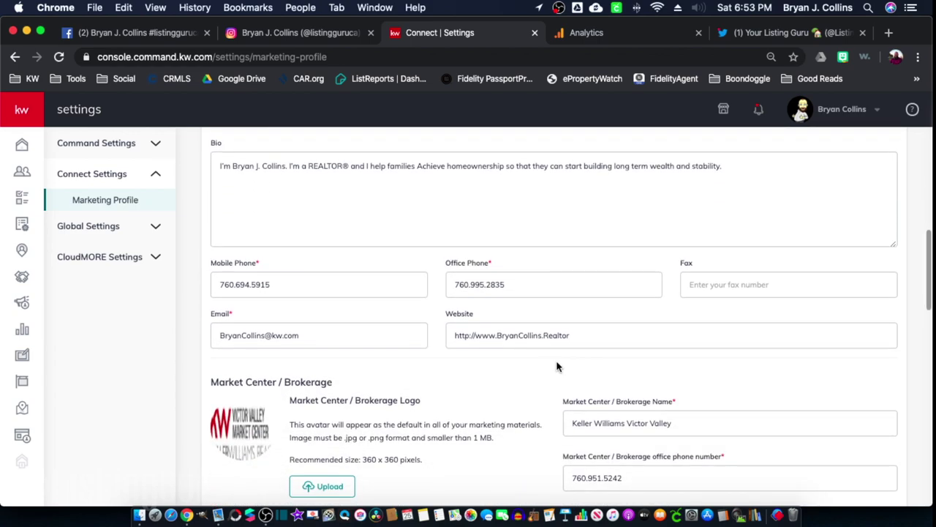
pyautogui.scroll(-4, 553, 368)
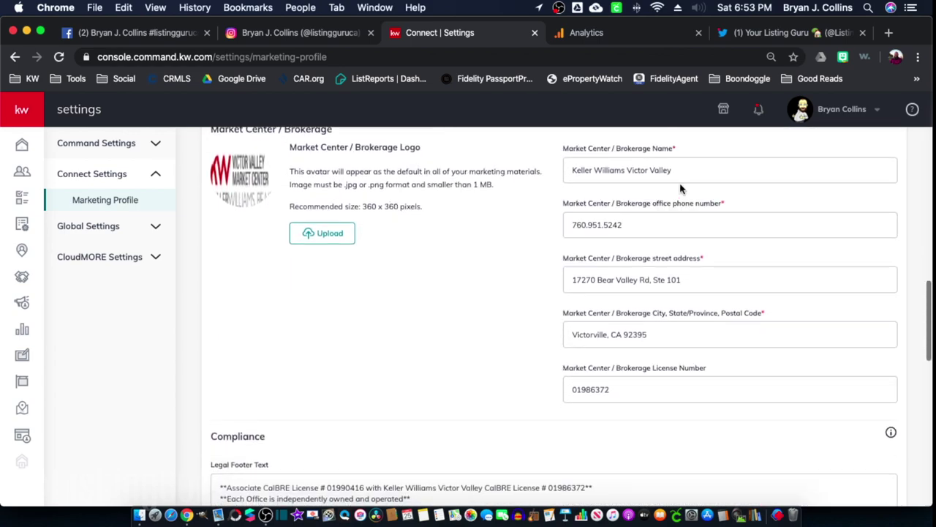
pyautogui.scroll(-5, 481, 307)
pyautogui.scroll(-4, 480, 307)
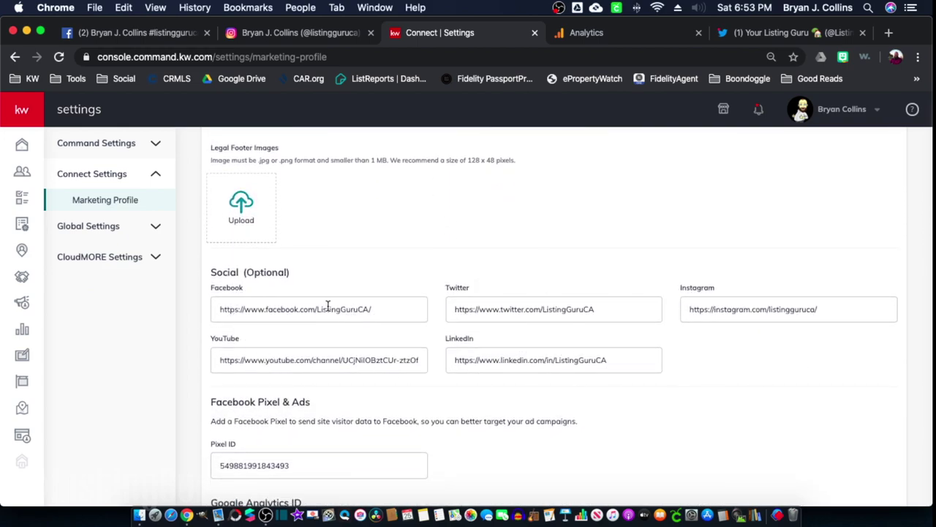
# Select the Facebook business page's web address and check the profile's Facebook, Twitter and Instagram link fields.
pyautogui.click(153, 33)
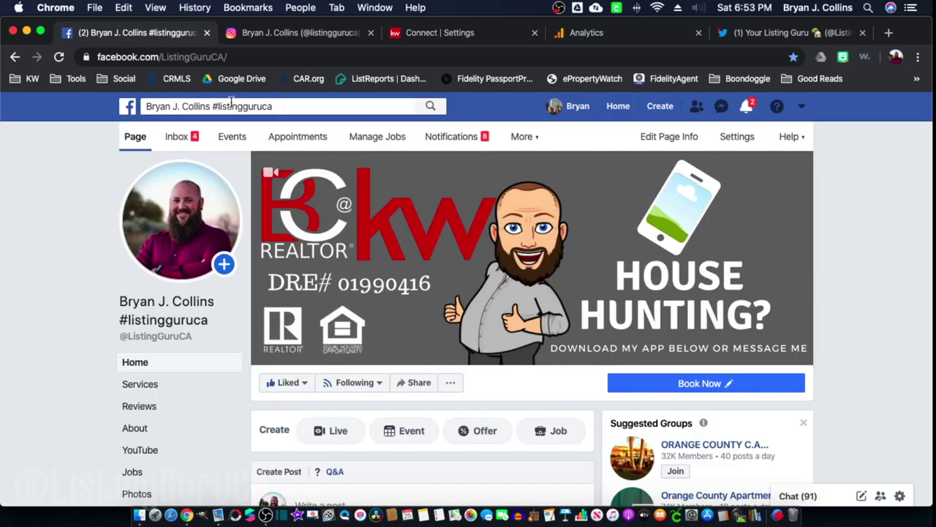
pyautogui.click(173, 64)
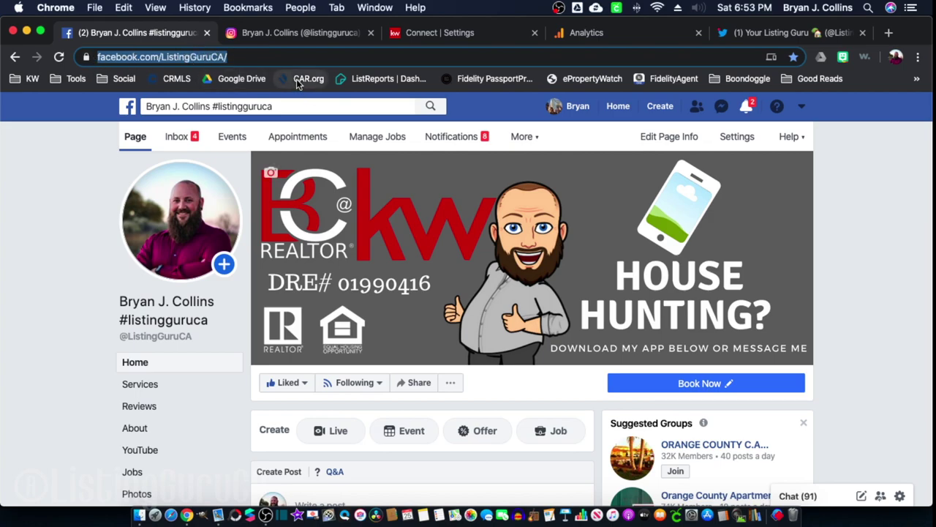
pyautogui.click(428, 30)
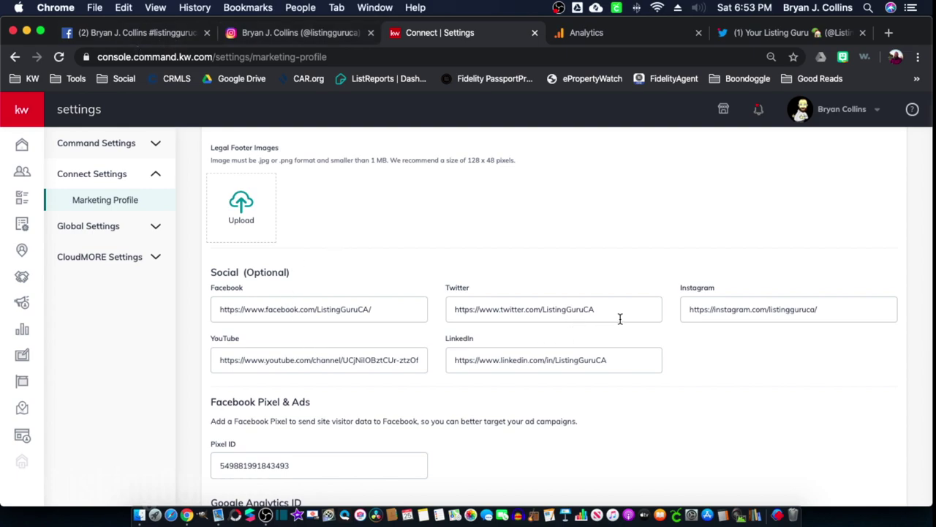
pyautogui.click(454, 308)
pyautogui.click(696, 310)
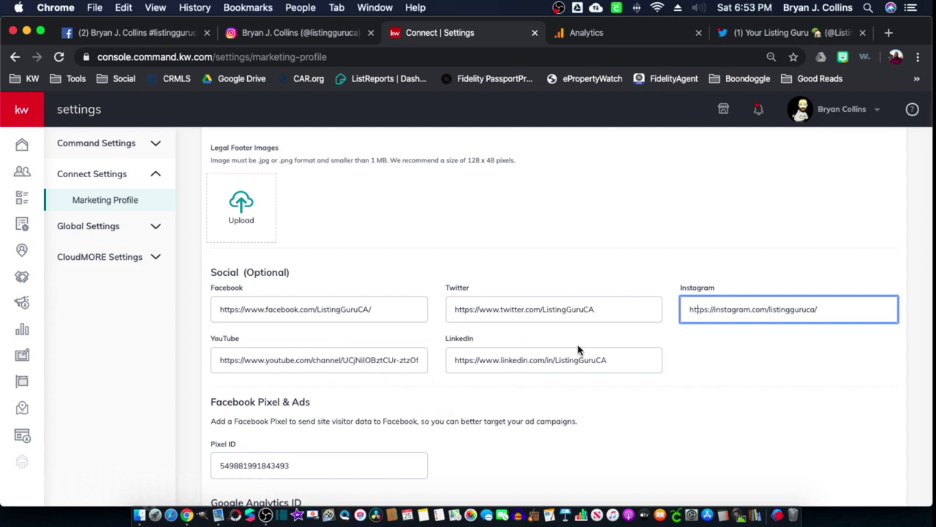
# View the web addresses of the Instagram, Twitter and Facebook profiles, and return to the marketing profile's Social section.
pyautogui.click(314, 32)
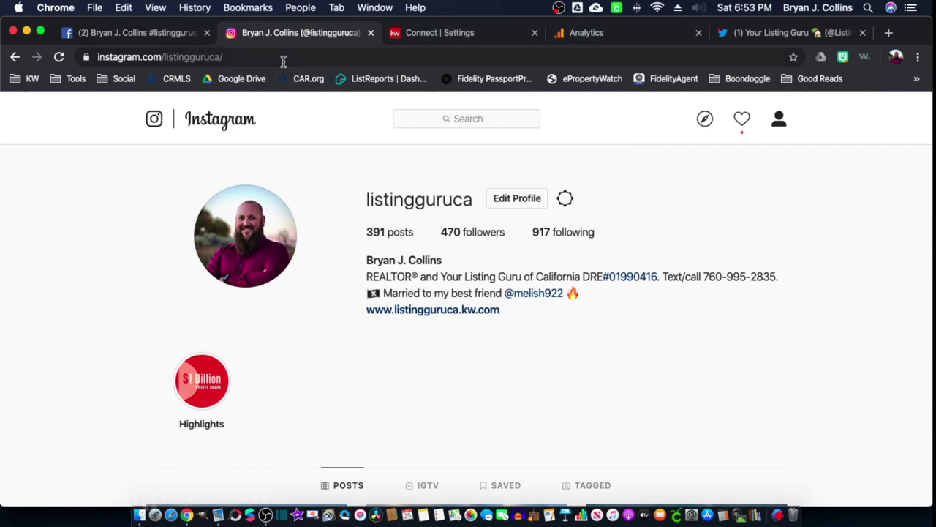
pyautogui.click(794, 37)
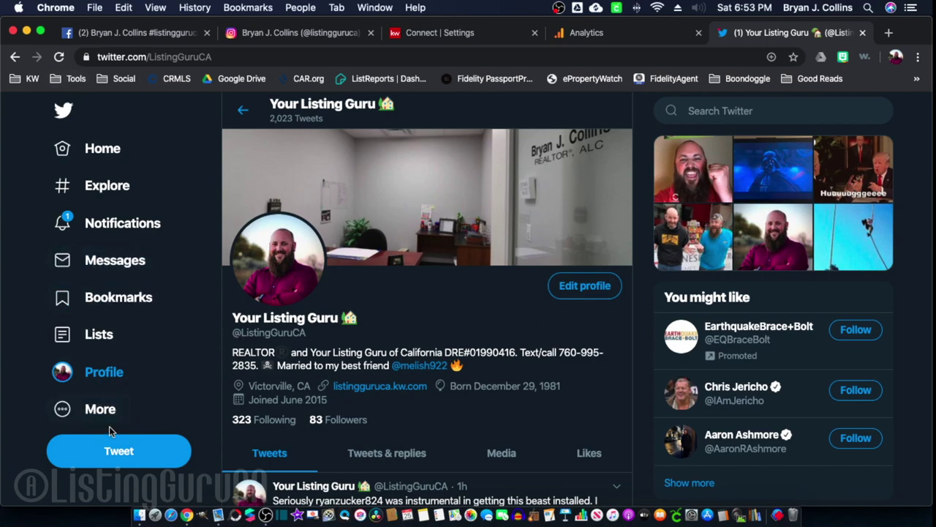
pyautogui.click(258, 58)
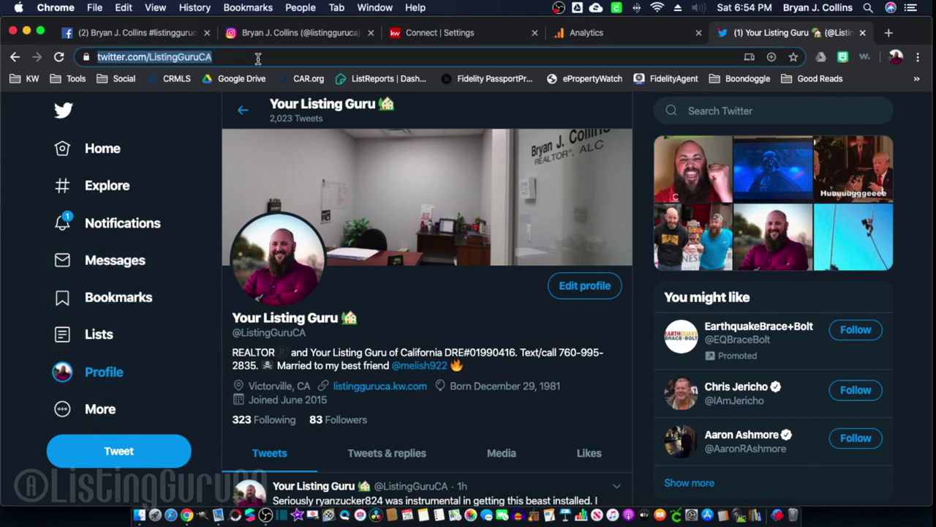
pyautogui.click(156, 32)
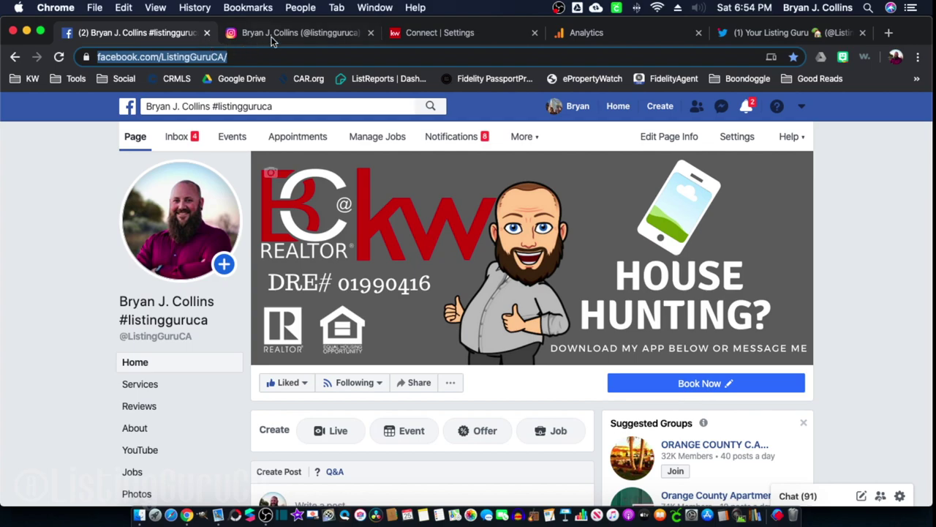
pyautogui.click(480, 35)
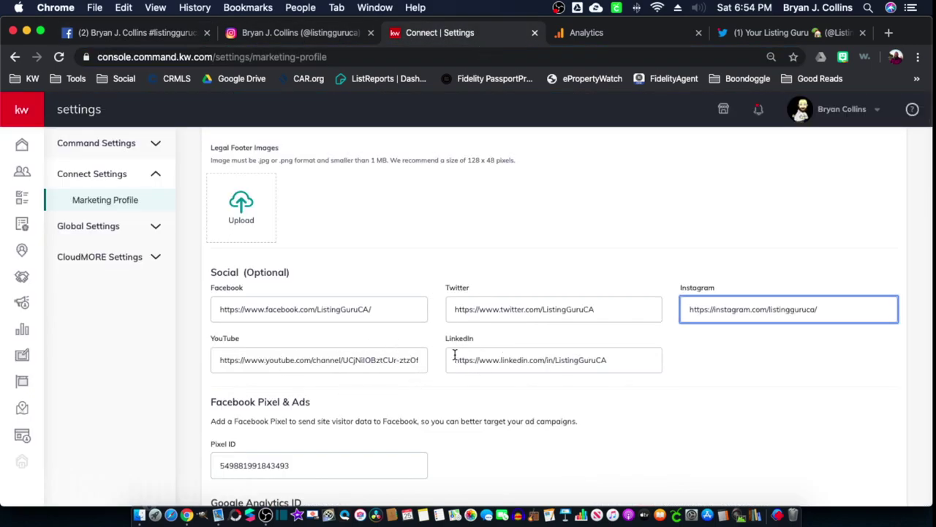
# Examine the Facebook Pixel ID section of the marketing profile, and open Ads Manager from the Facebook page.
pyautogui.scroll(-3, 446, 352)
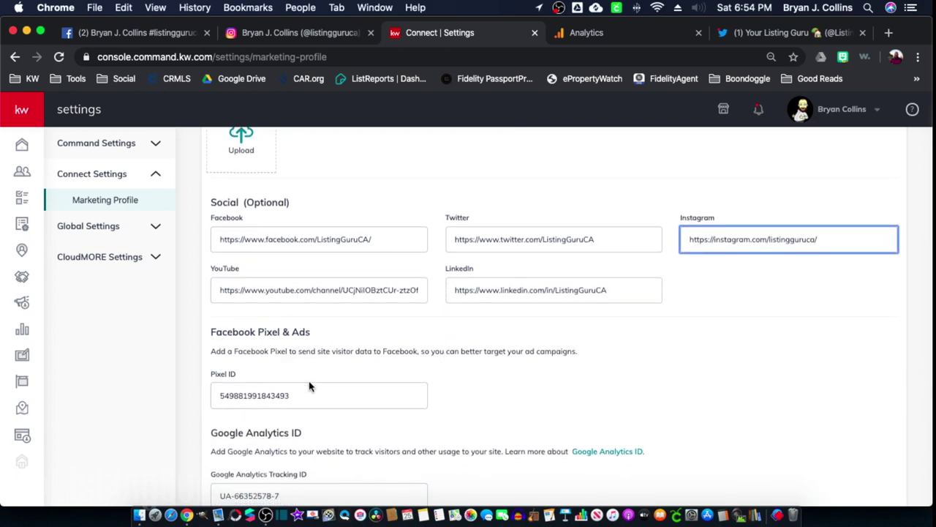
pyautogui.scroll(-1, 311, 388)
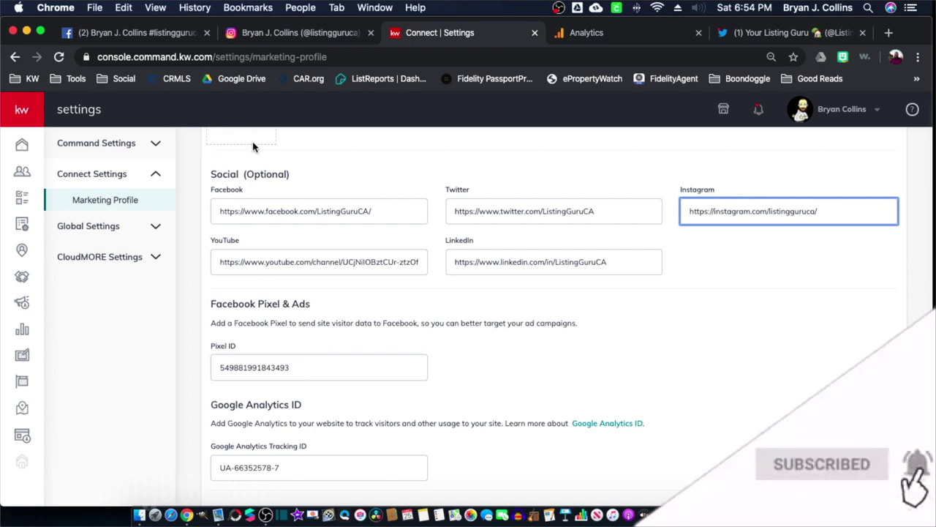
pyautogui.click(120, 33)
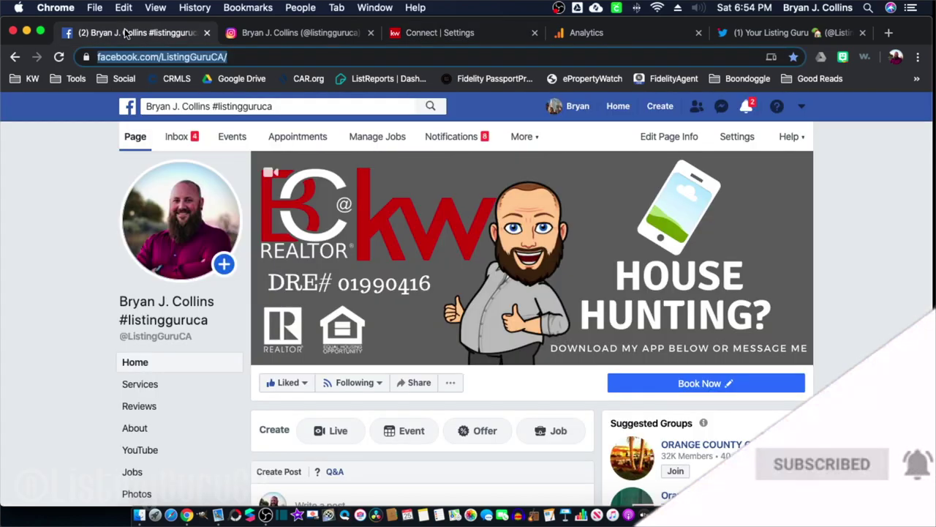
pyautogui.click(803, 108)
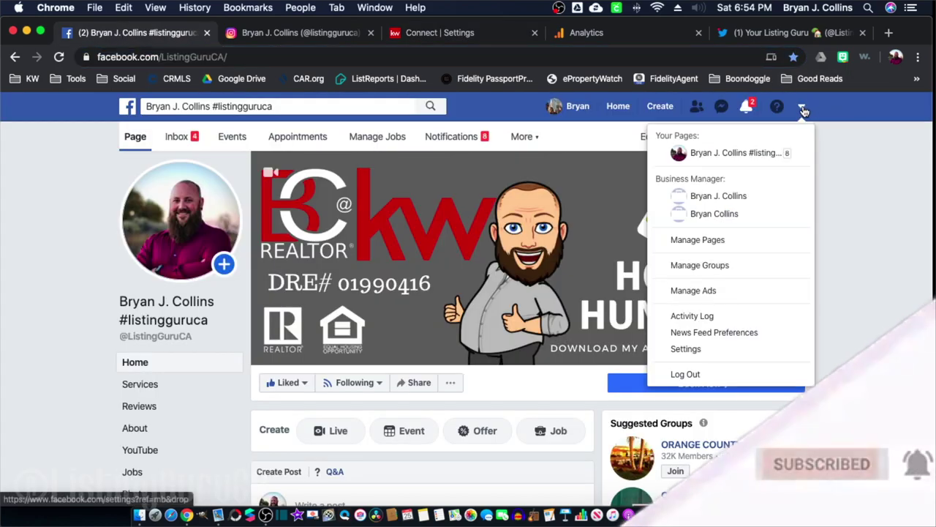
pyautogui.click(695, 291)
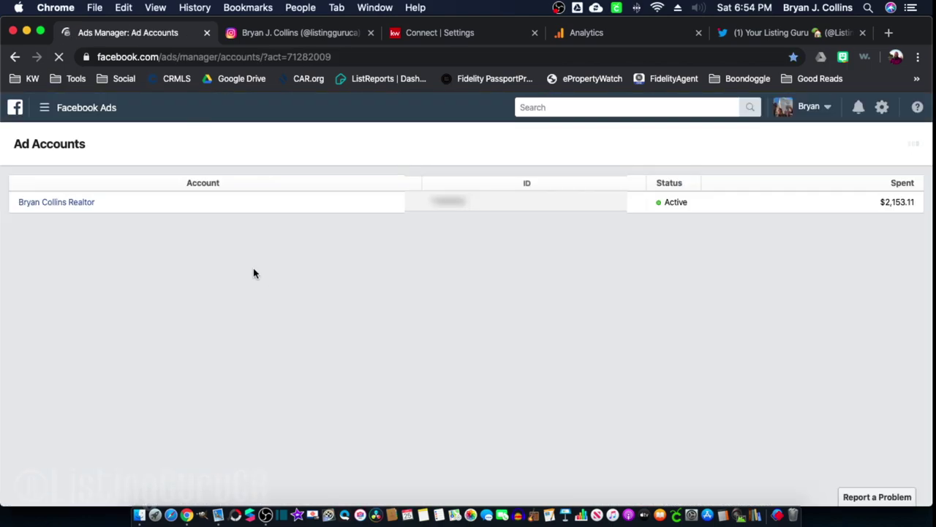
# Open Events Manager from all Facebook business tools, select the website pixel's ID, and return to the marketing profile.
pyautogui.click(46, 108)
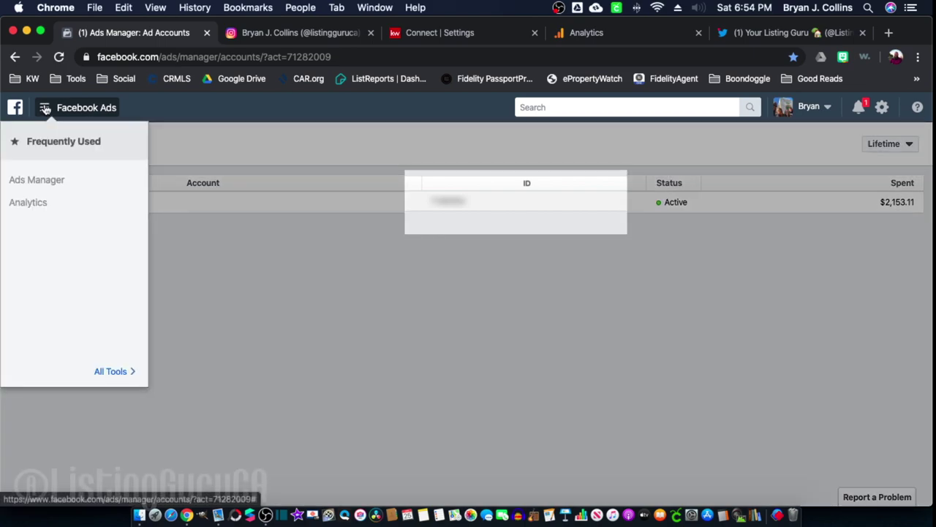
pyautogui.click(110, 369)
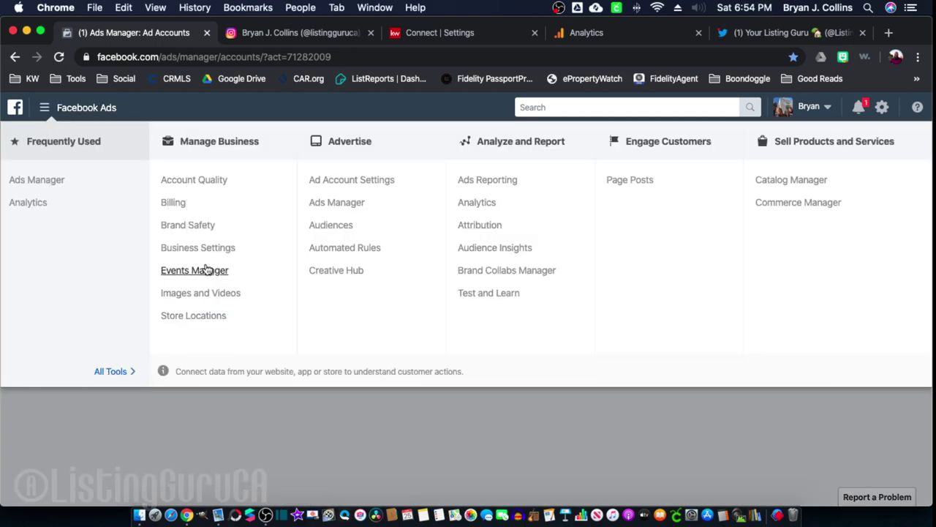
pyautogui.click(194, 270)
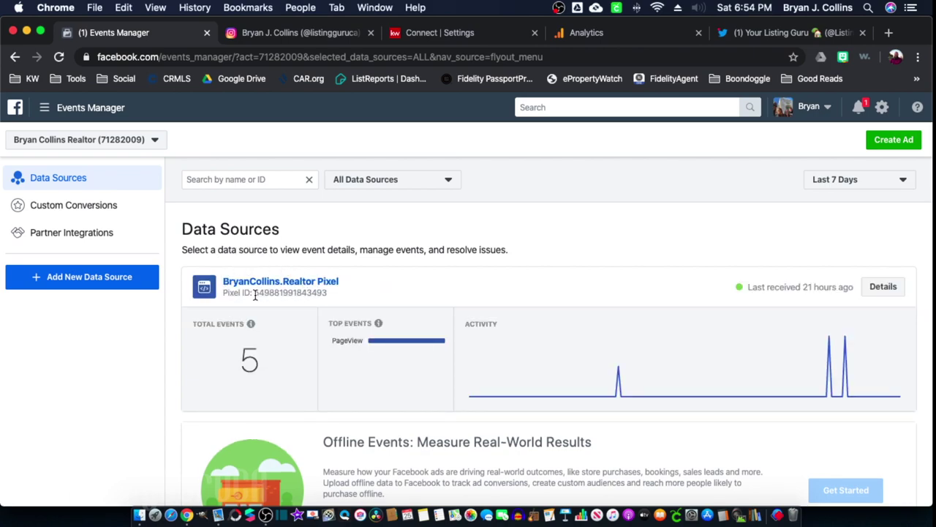
pyautogui.moveTo(254, 293); pyautogui.dragTo(327, 297)
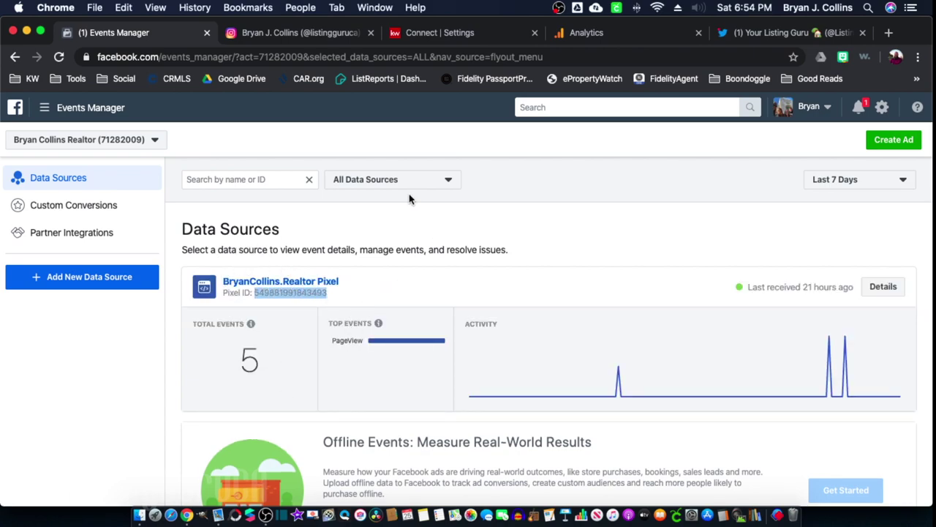
pyautogui.click(472, 32)
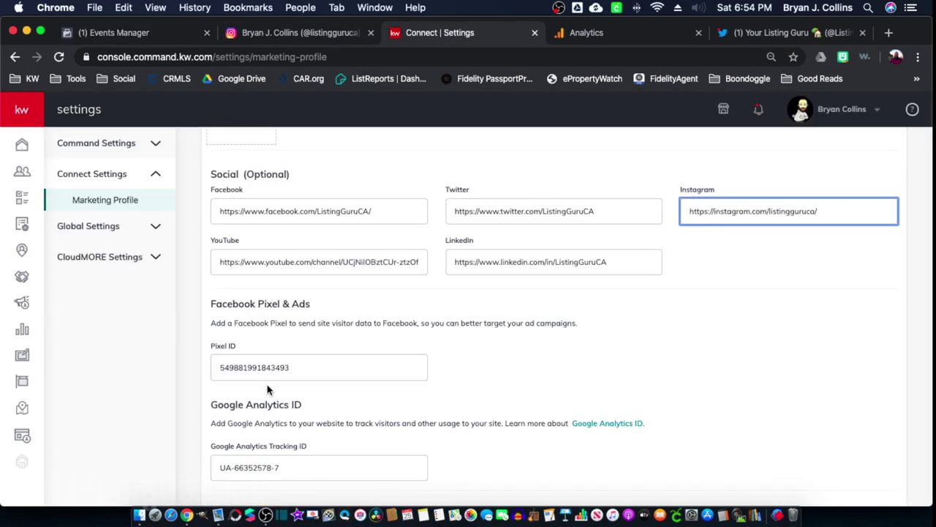
# Open the property's Tracking Code page in Google Analytics administration, select the Tracking ID, and return to the marketing profile.
pyautogui.click(600, 35)
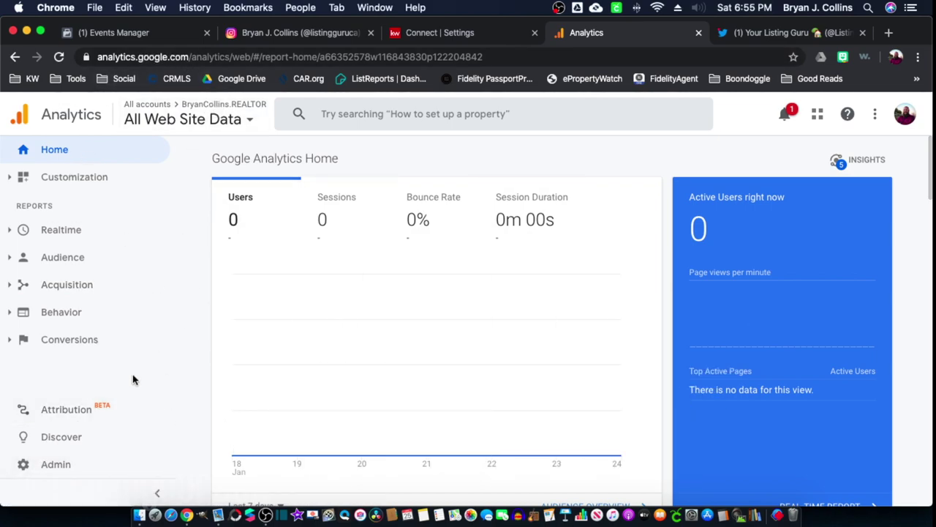
pyautogui.click(58, 467)
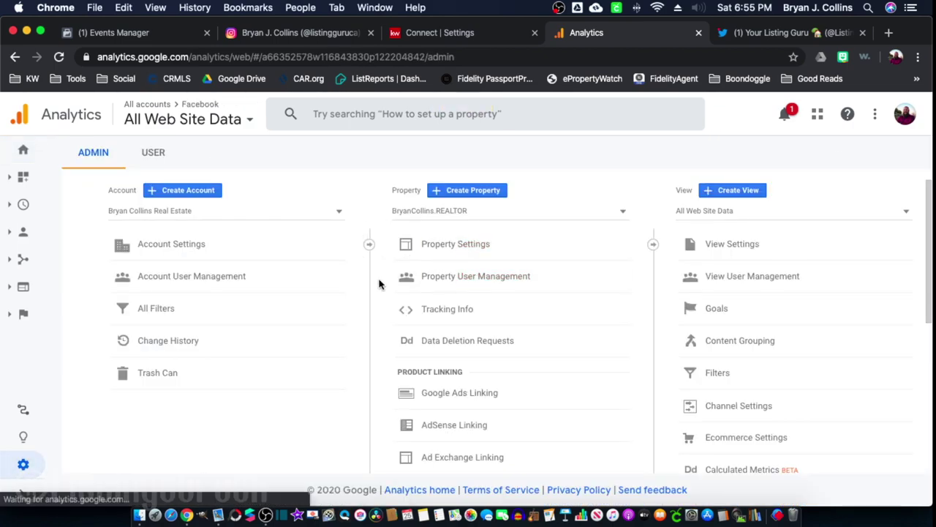
pyautogui.click(441, 311)
pyautogui.click(461, 333)
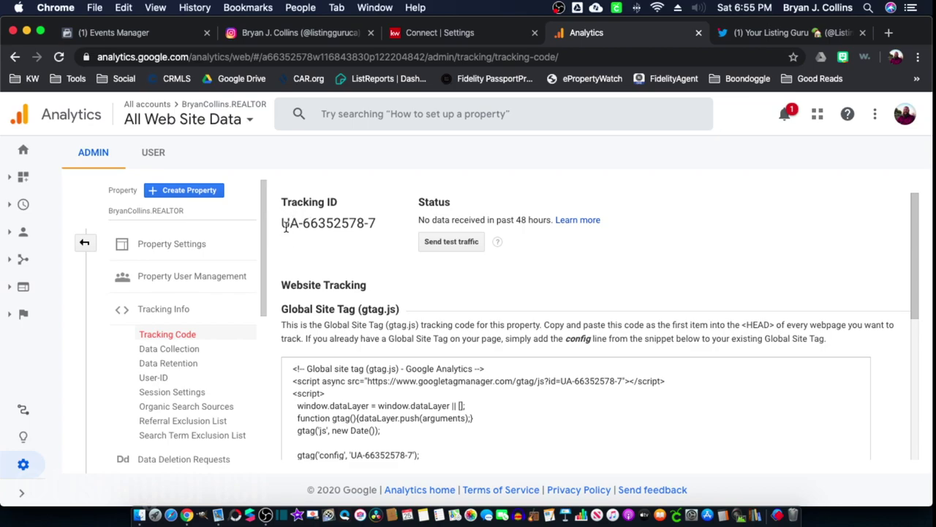
pyautogui.moveTo(285, 226); pyautogui.dragTo(379, 226)
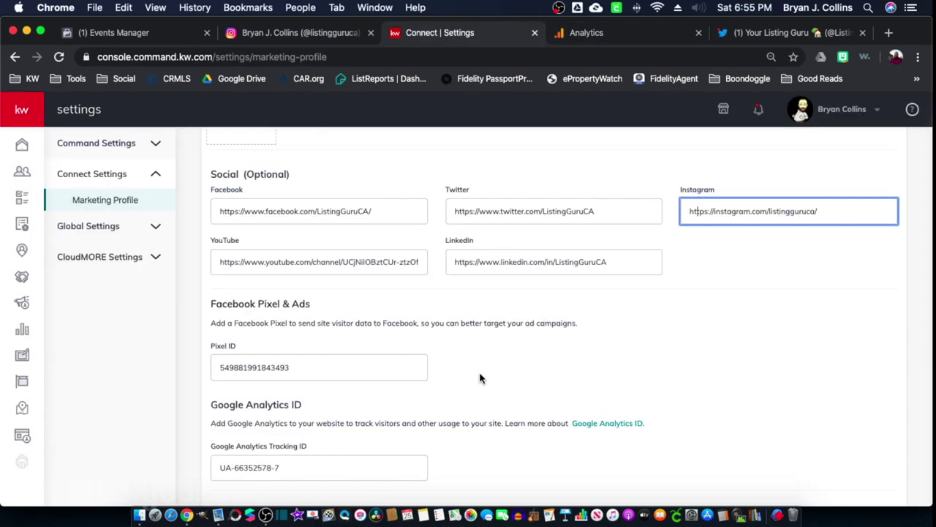
# Check the Pixel ID and Google Analytics Tracking ID fields, and switch back to Facebook Events Manager.
pyautogui.scroll(-1, 335, 366)
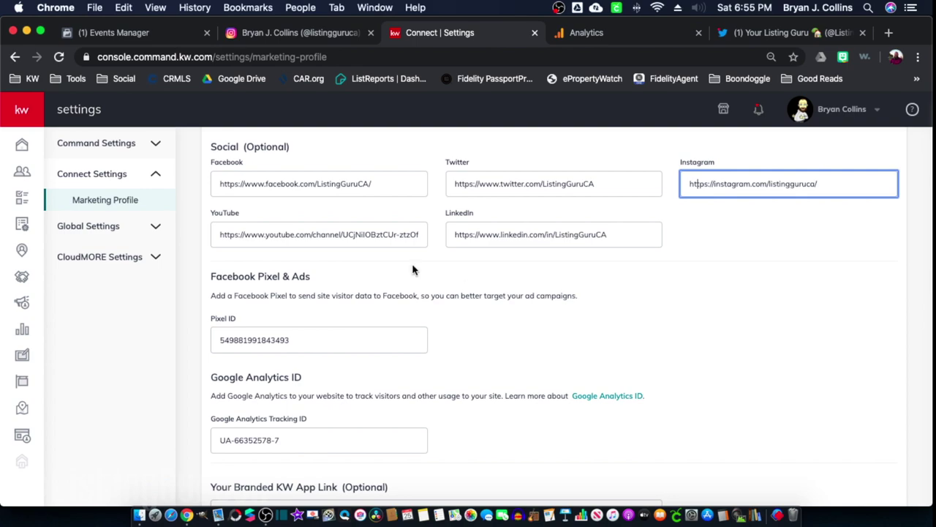
pyautogui.click(133, 35)
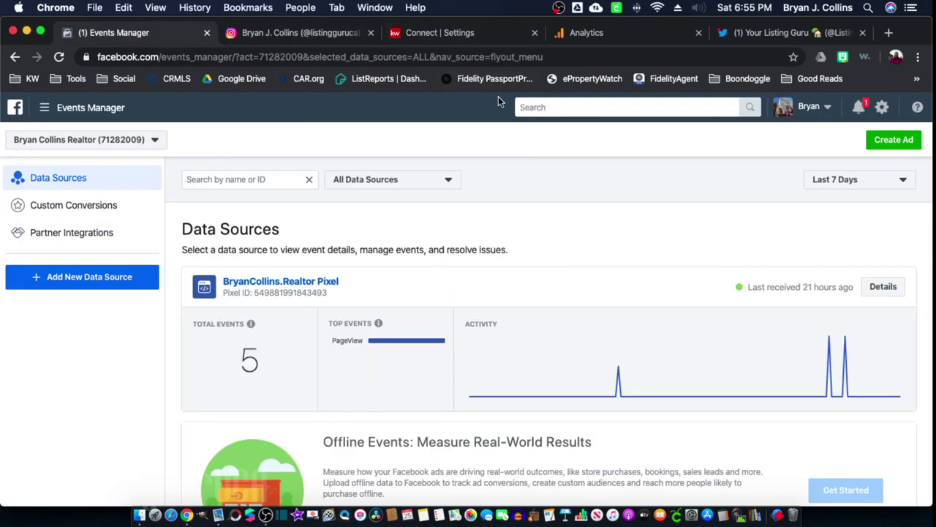